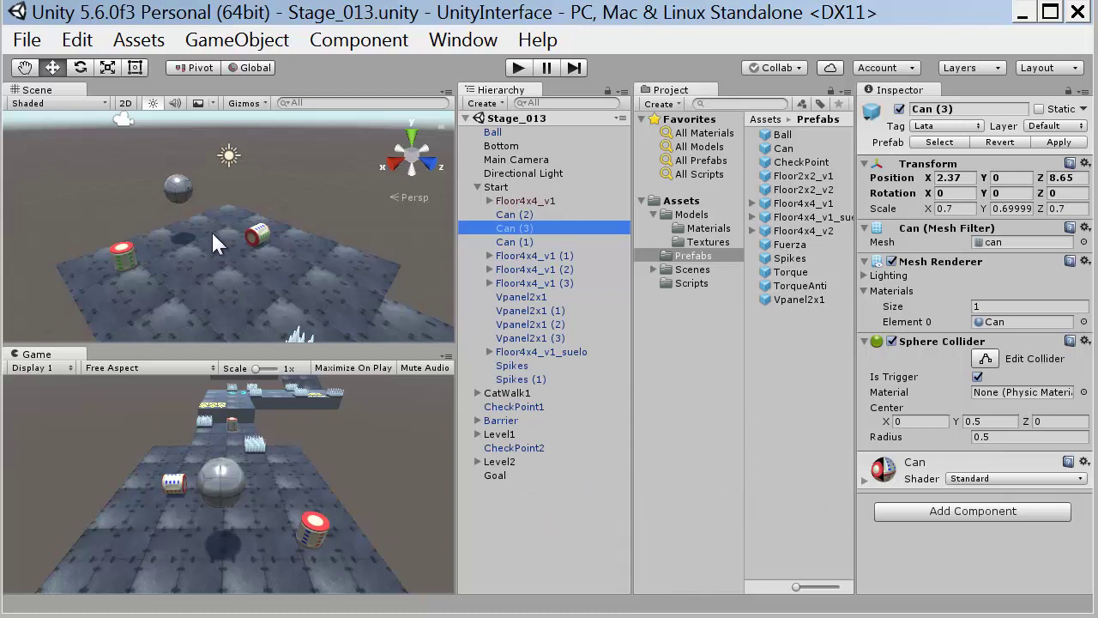
Select the ball in the Scene view to show its Transform, Mesh Renderer and Rigidbody.
click(179, 188)
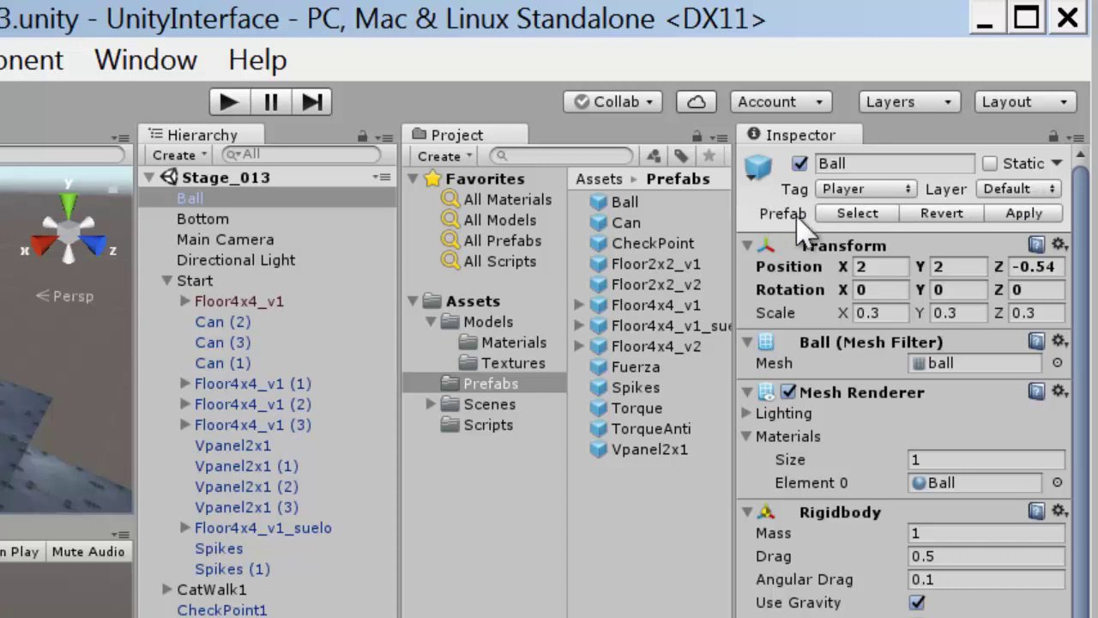
Check the ball's static flag options and collapse and re-expand its Transform section.
click(799, 163)
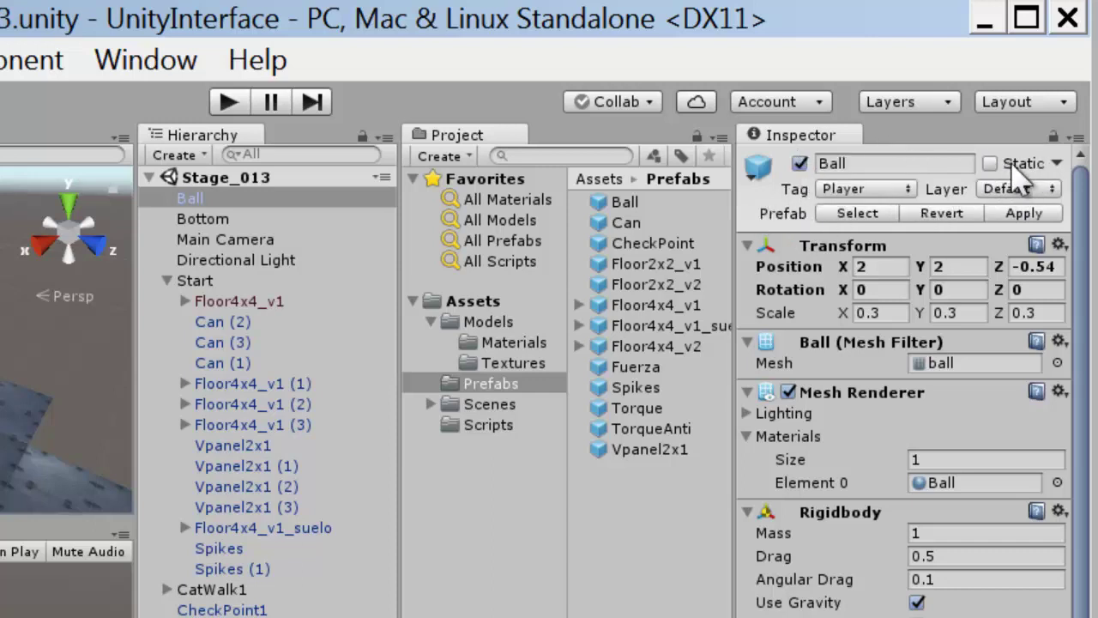
click(1056, 163)
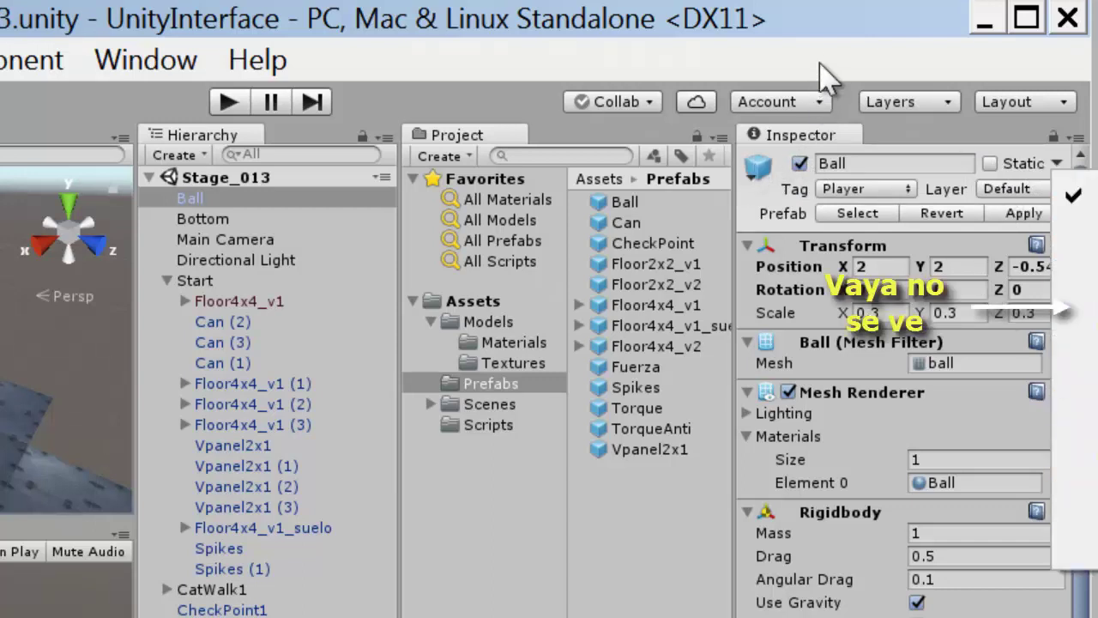
click(829, 139)
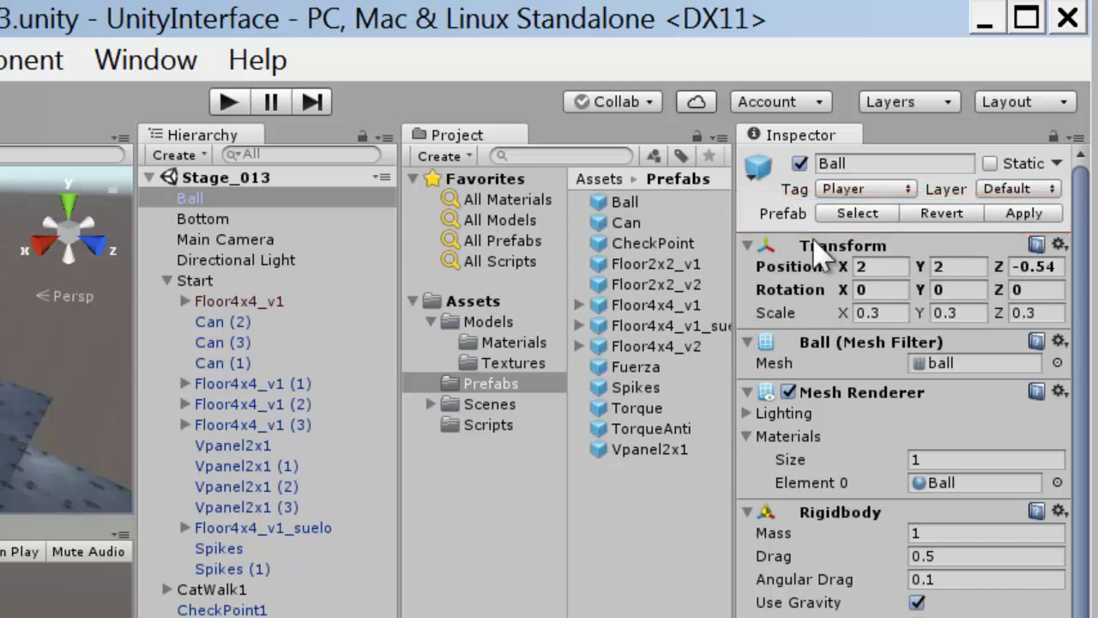
click(746, 246)
click(747, 245)
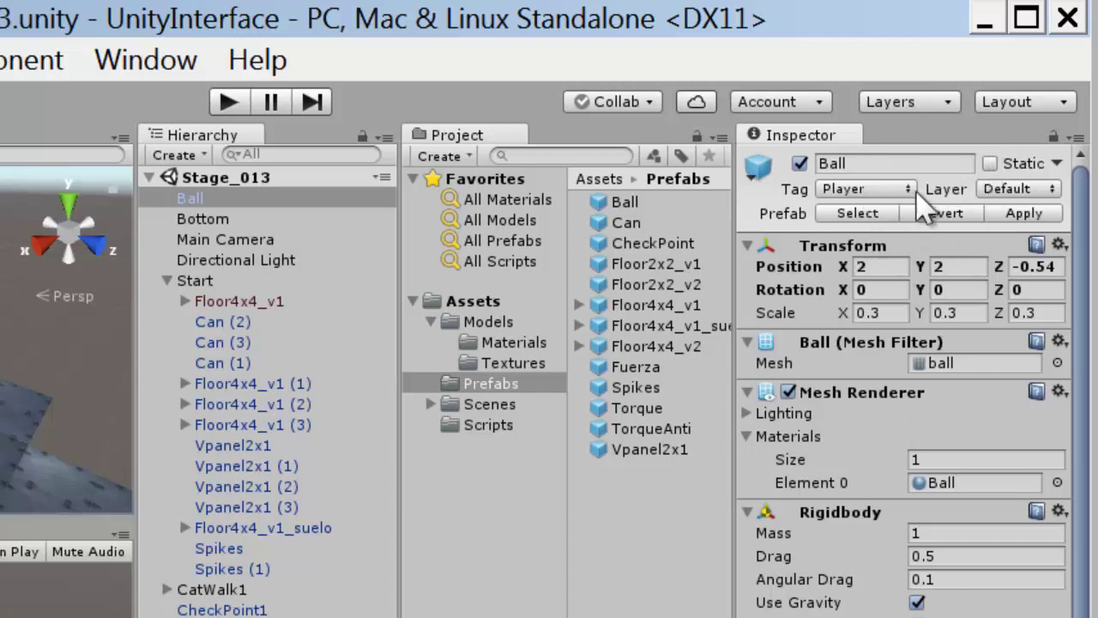
Rename the Ball object to Bola in the Inspector.
click(910, 163)
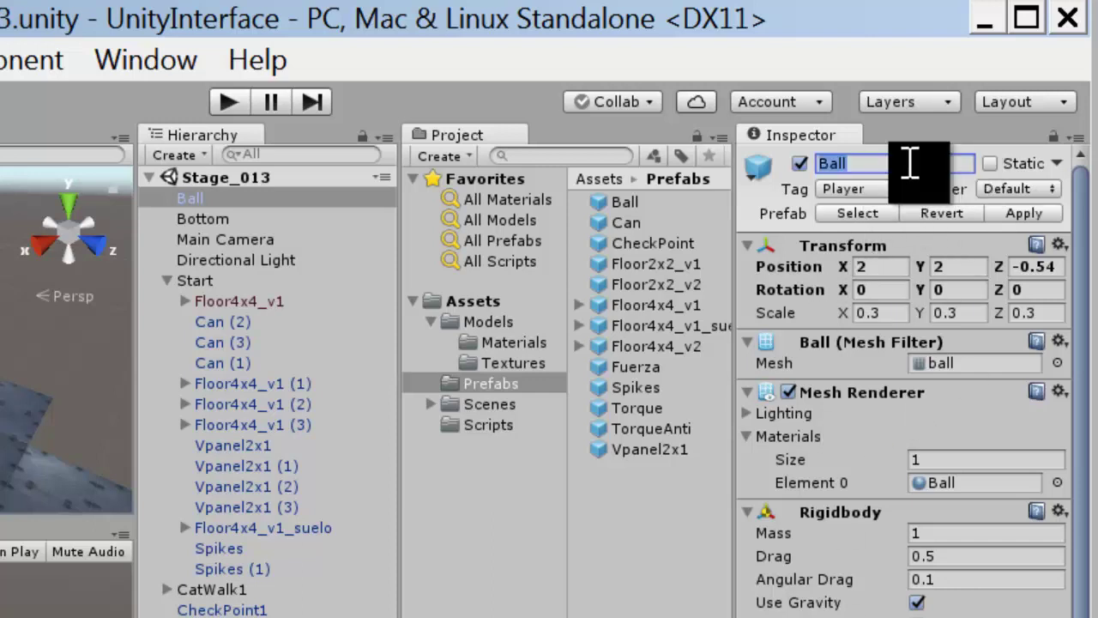
text(B)
key(Return)
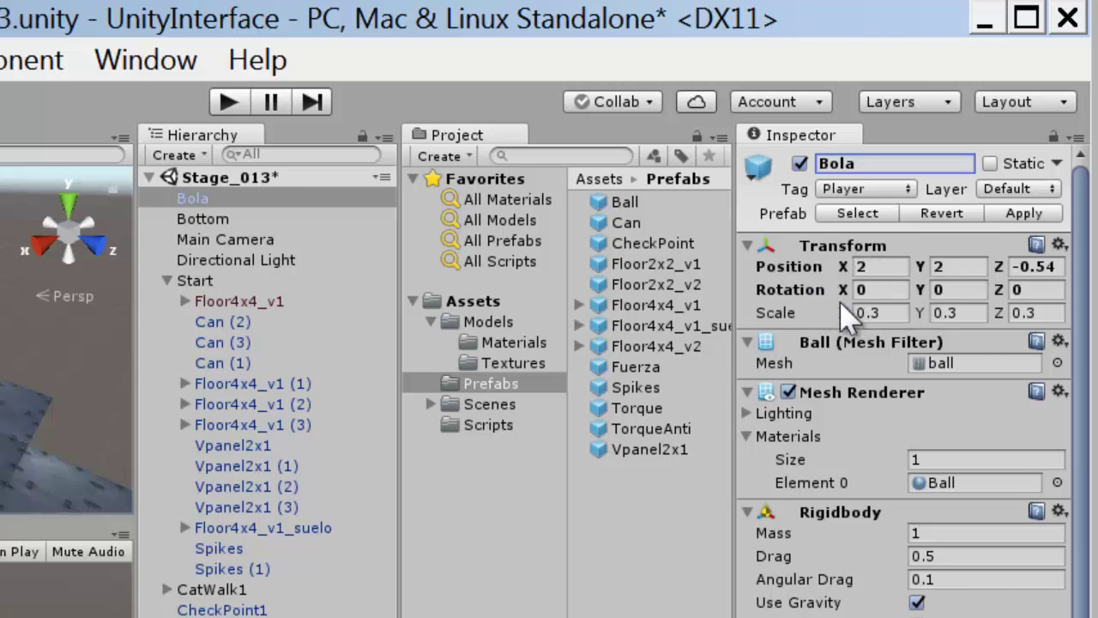
click(886, 269)
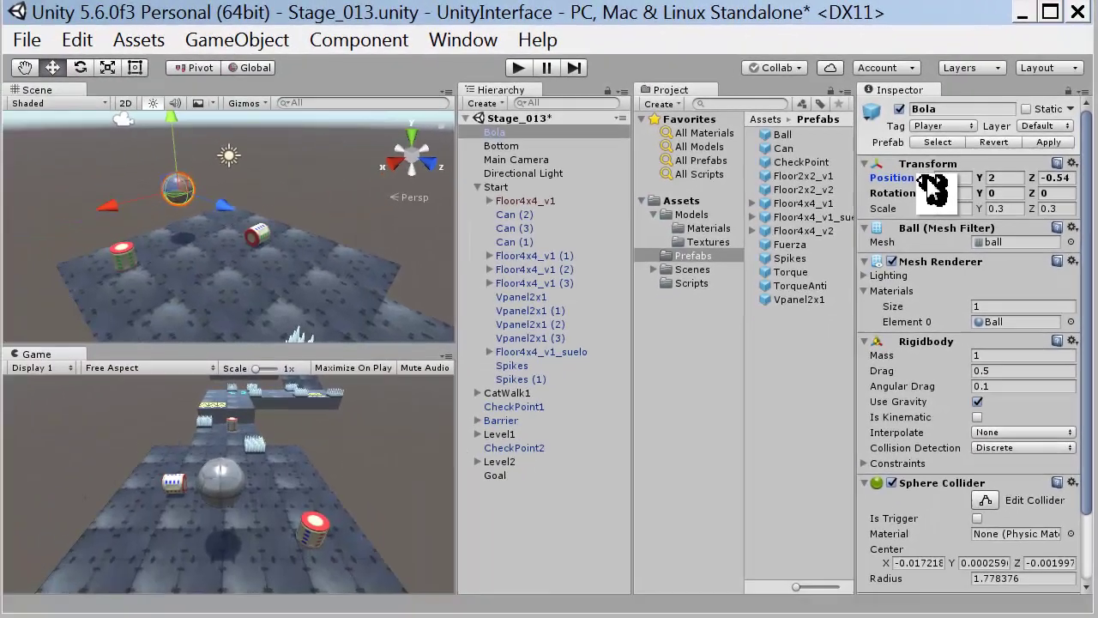
mouse_move(896, 178)
mouse_down()
mouse_move(911, 176)
mouse_move(890, 183)
mouse_up()
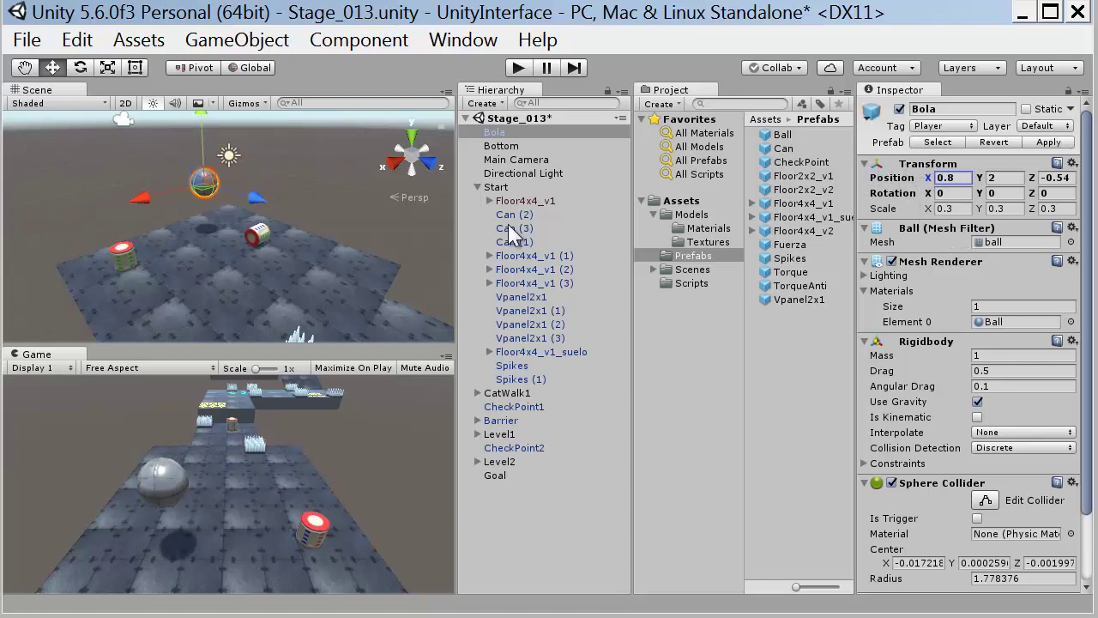
key(ctrl+z)
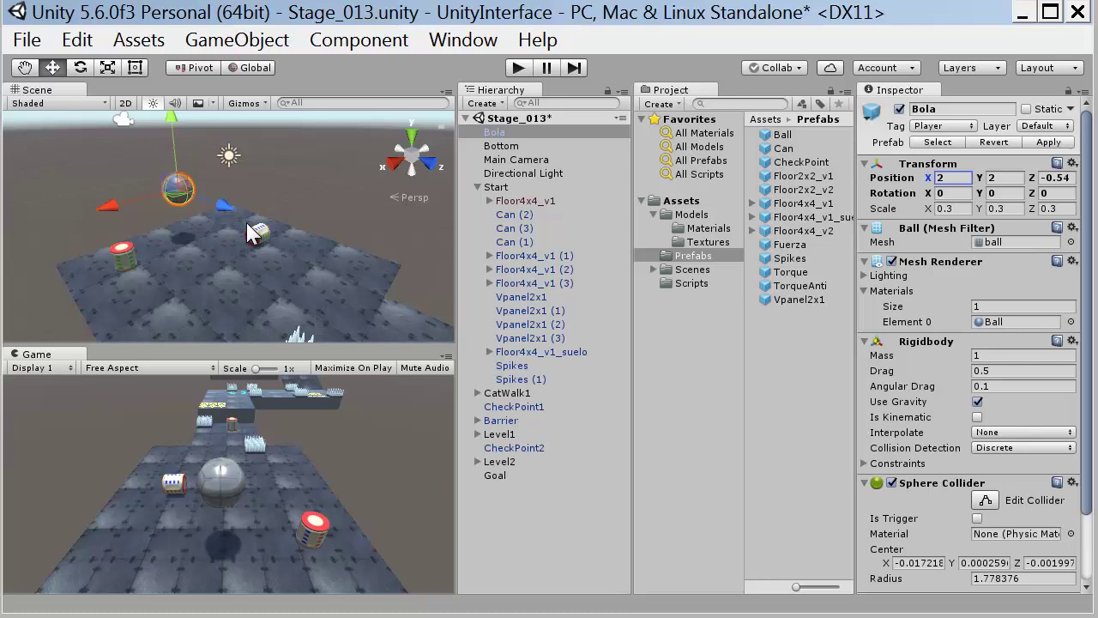
Zoom the Scene view in and out around the ball.
scroll(248, 233, up, 2)
scroll(248, 233, up, 2)
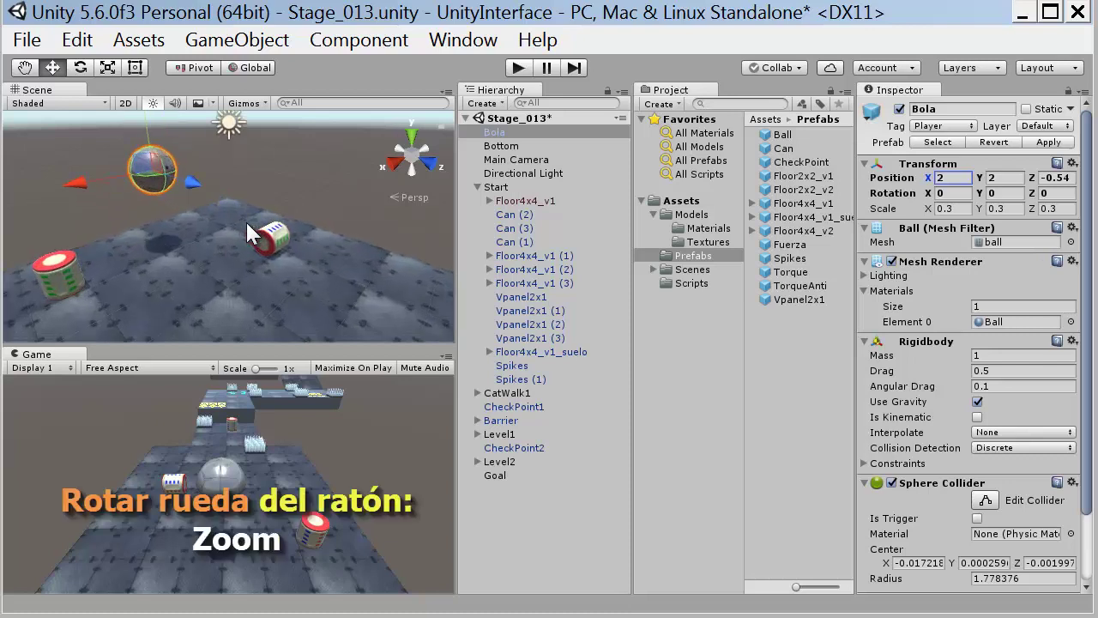
scroll(249, 233, up, 2)
scroll(249, 233, up, 2)
scroll(249, 225, down, 3)
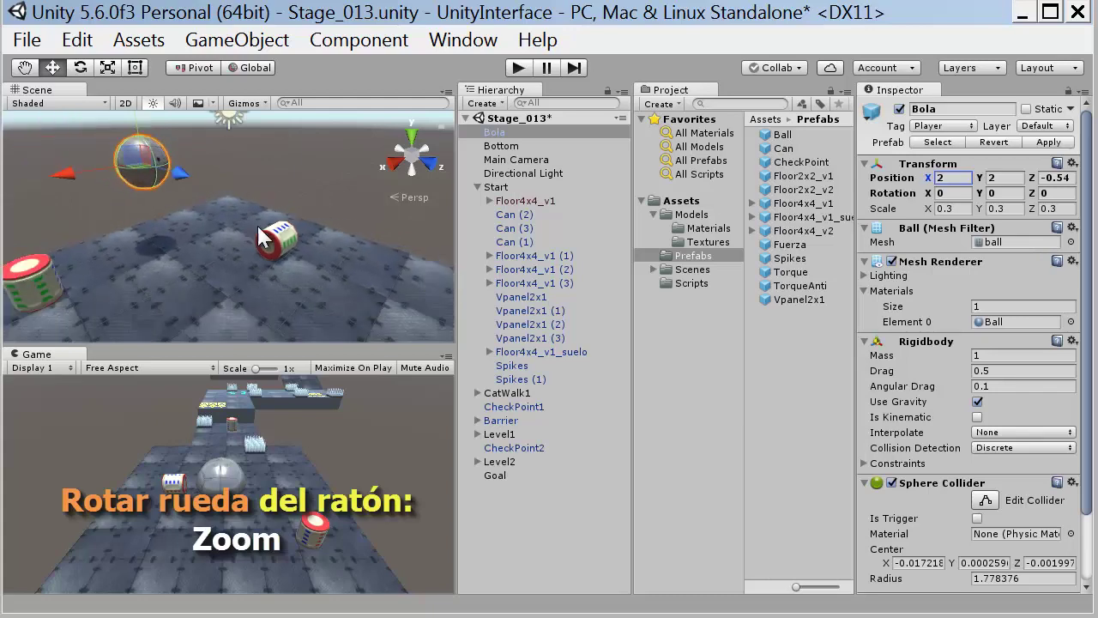
scroll(253, 226, down, 2)
scroll(260, 228, up, 1)
scroll(260, 231, up, 1)
scroll(258, 224, down, 2)
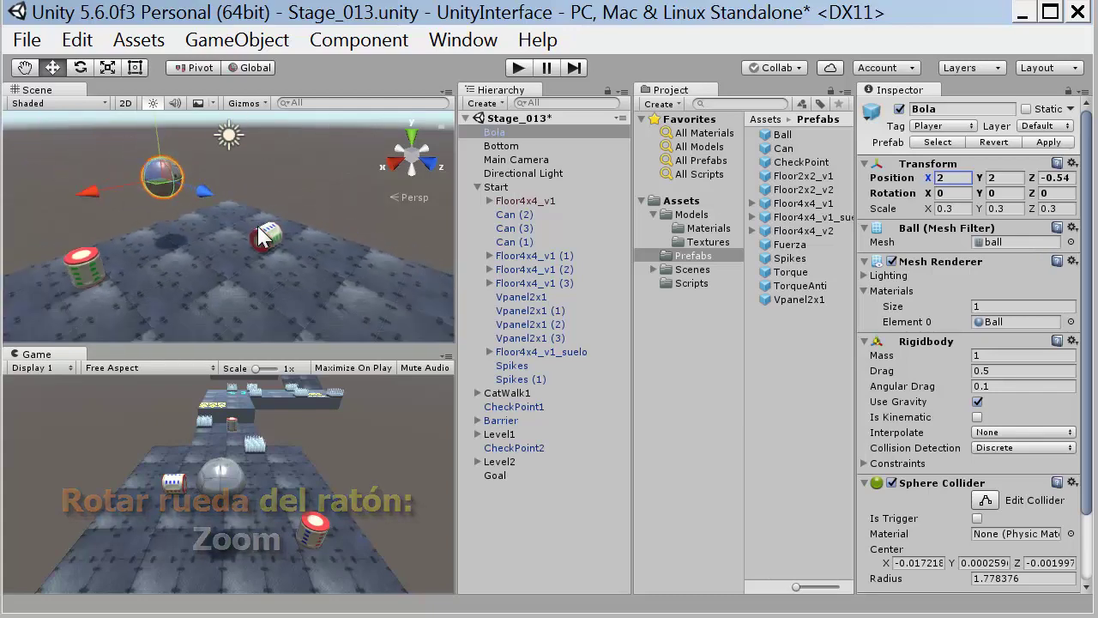
scroll(260, 233, down, 2)
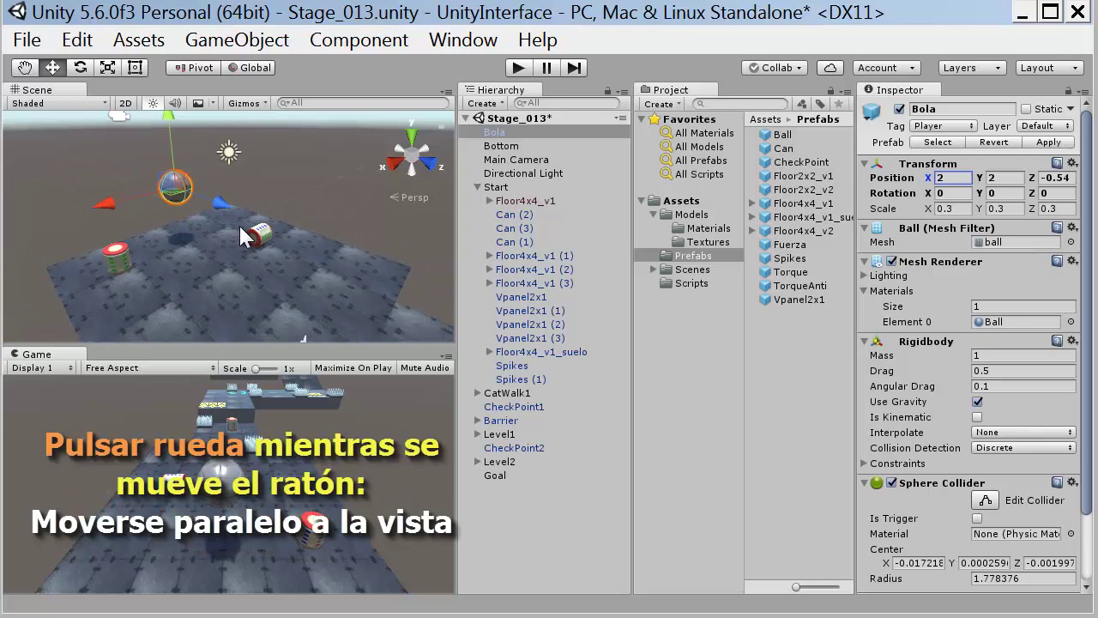
Pan, orbit and look around to face the raised platforms and spikes along the floor.
mouse_move(238, 223)
middle_down()
mouse_move(351, 245)
mouse_move(237, 232)
mouse_move(335, 253)
mouse_move(220, 235)
mouse_move(309, 237)
mouse_move(228, 215)
mouse_move(251, 226)
middle_up()
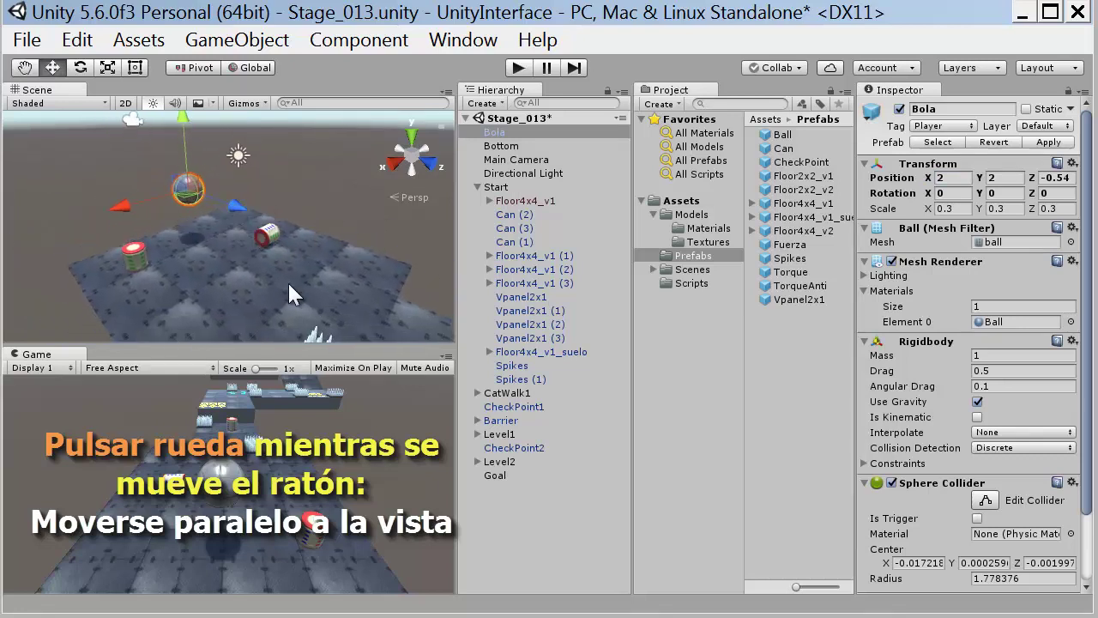
key(alt)
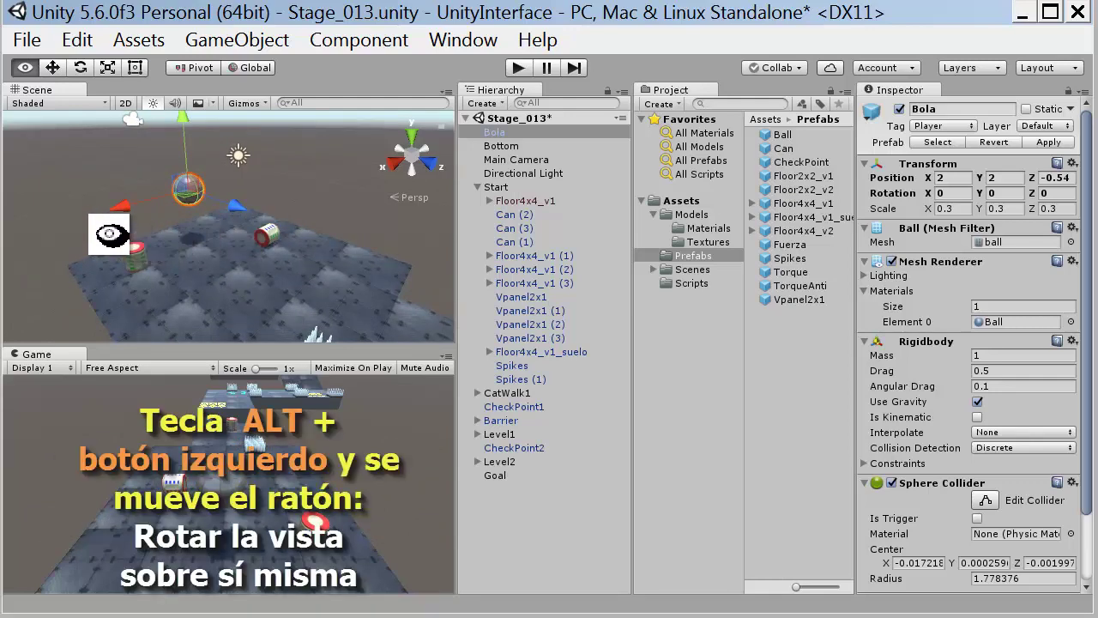
mouse_move(112, 233)
alt+mouse_down()
mouse_move(412, 244)
mouse_move(612, 223)
alt+mouse_up()
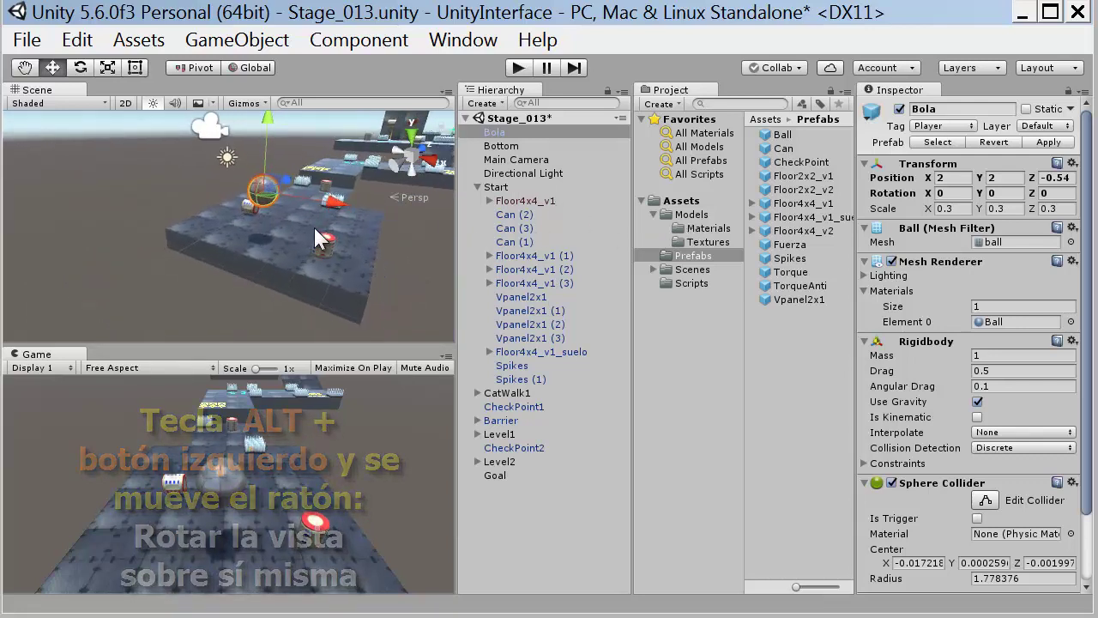
mouse_move(242, 222)
right_down()
mouse_move(339, 223)
mouse_move(183, 235)
mouse_move(200, 175)
right_up()
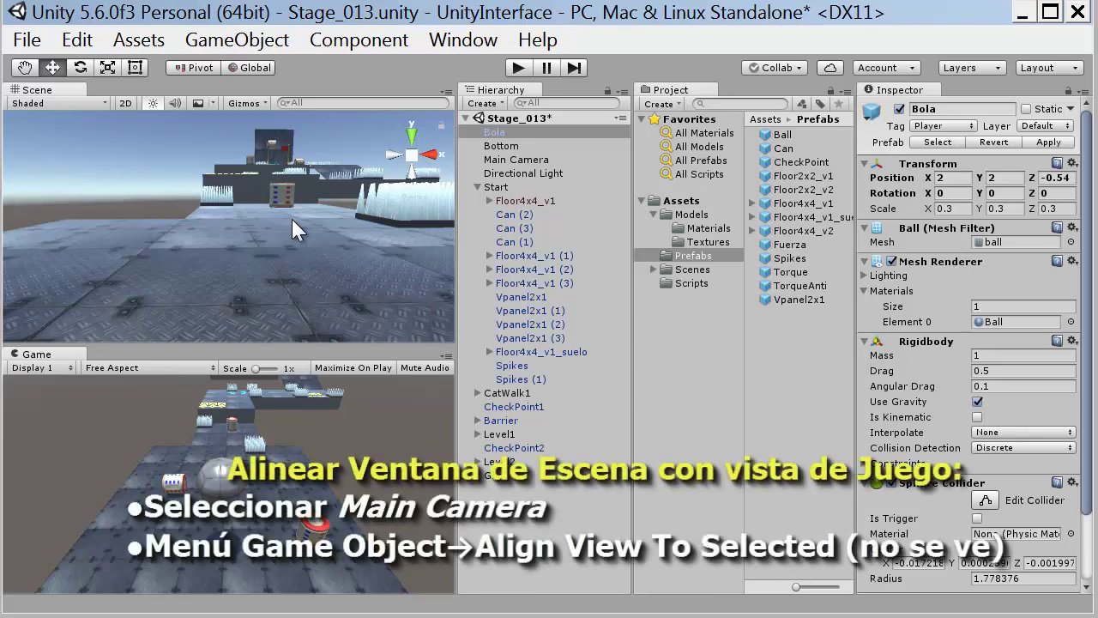
Align the Scene view to Main Camera with GameObject > Align View to Selected.
click(554, 157)
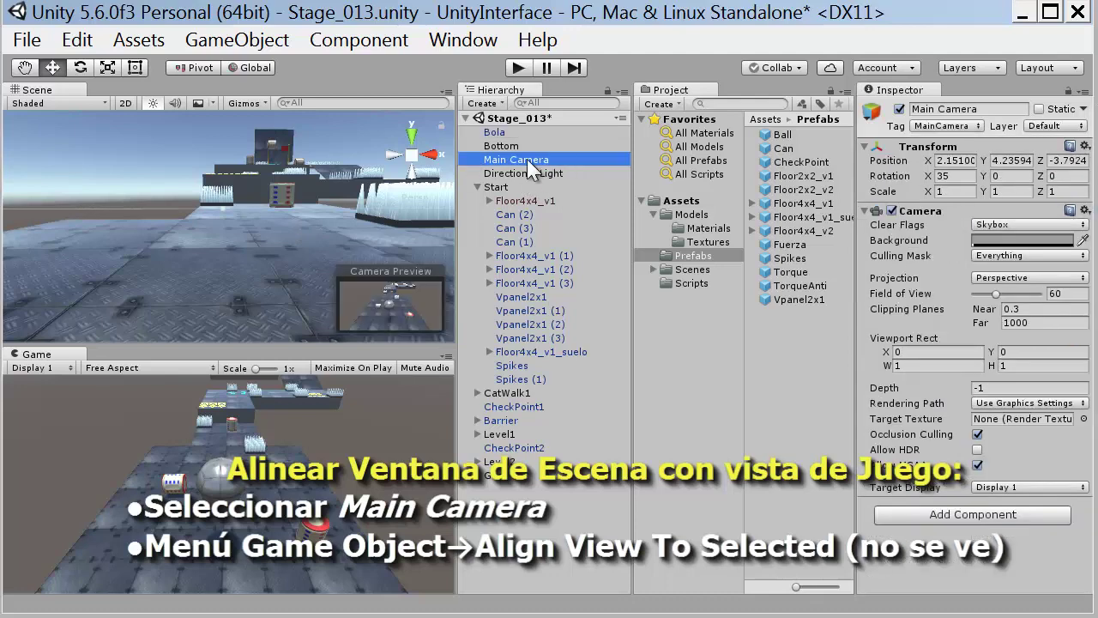
click(203, 42)
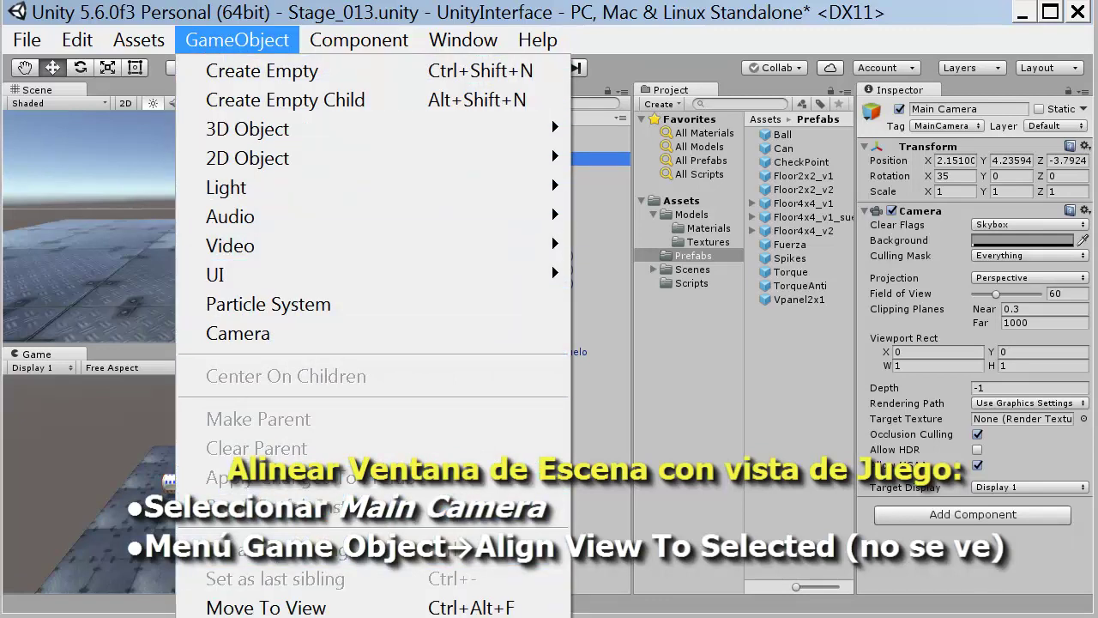
key(Return)
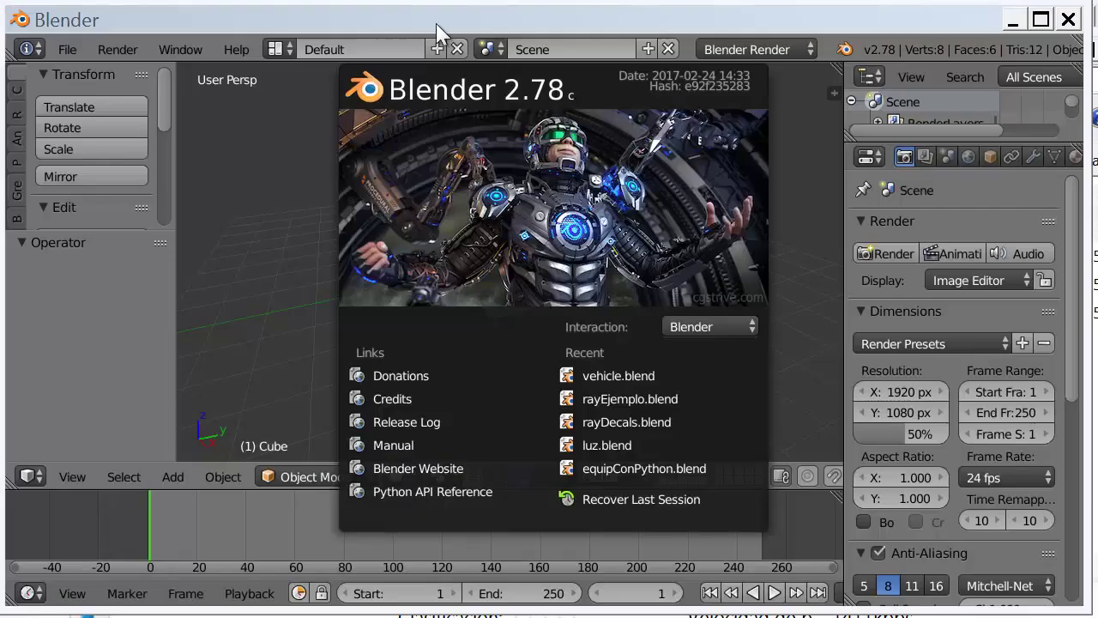
Show Blender's interaction presets: Blender, 3Dsmax and Maya.
click(710, 326)
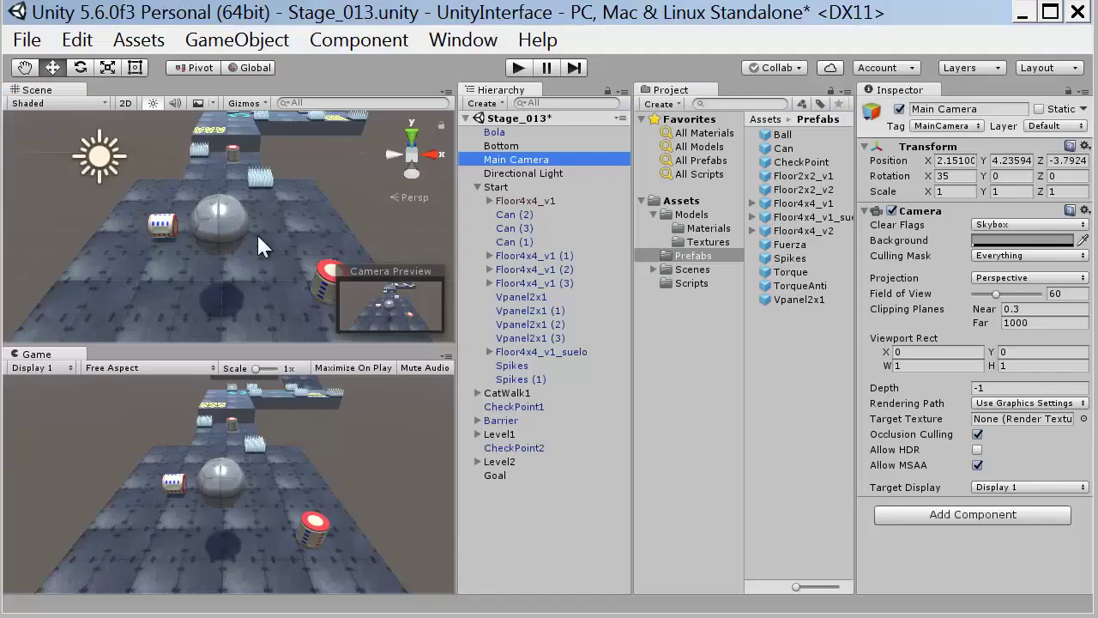
click(412, 162)
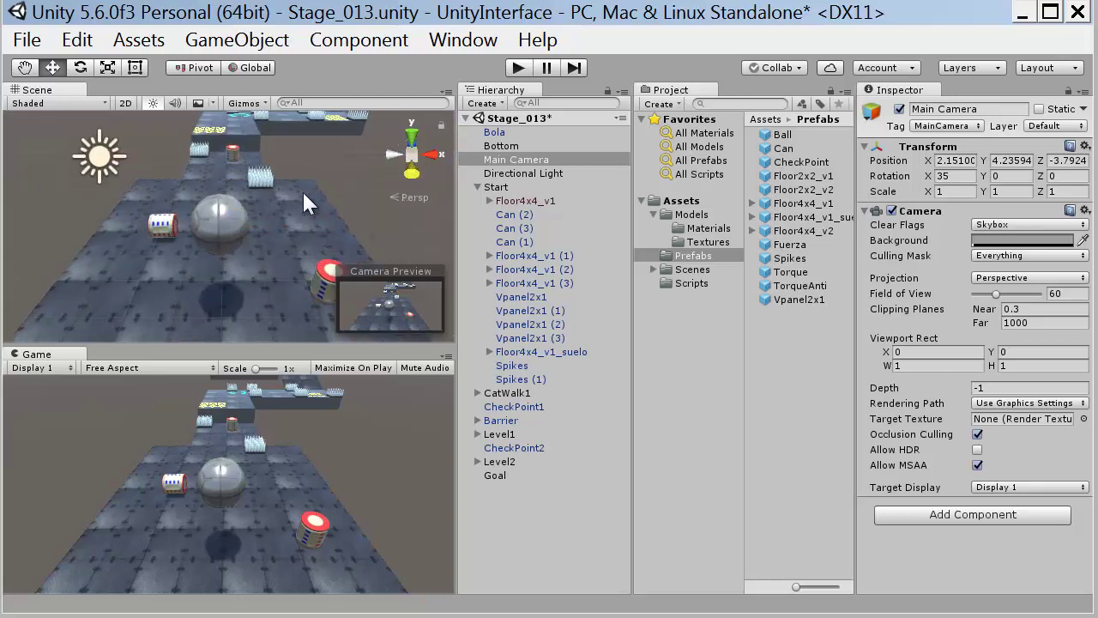
click(412, 137)
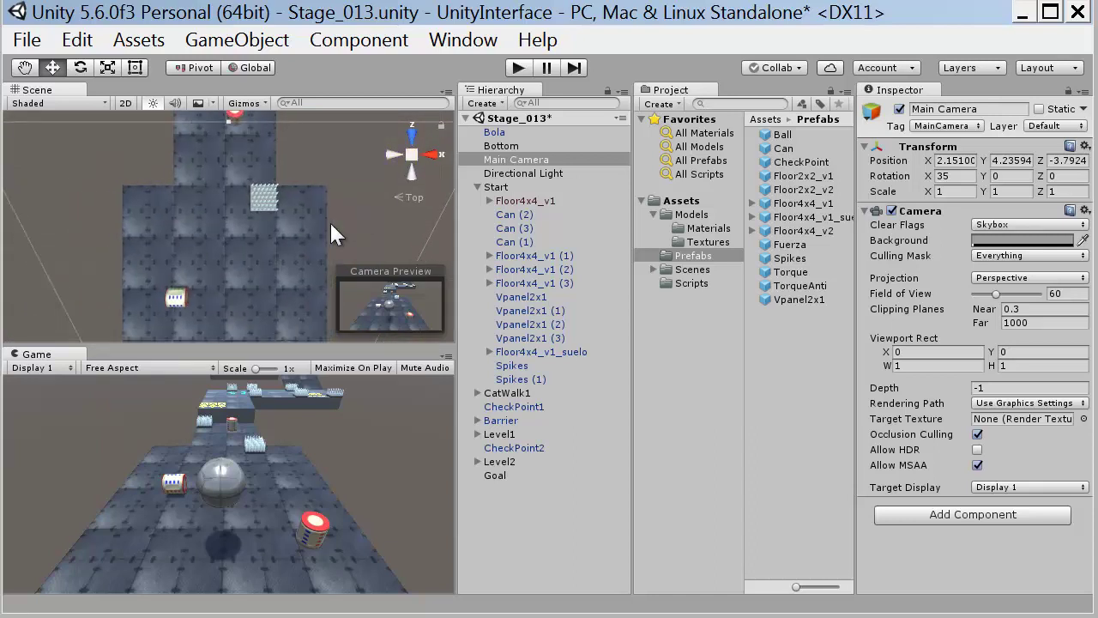
Switch the top view to orthographic and back to perspective.
scroll(329, 220, down, 5)
click(412, 157)
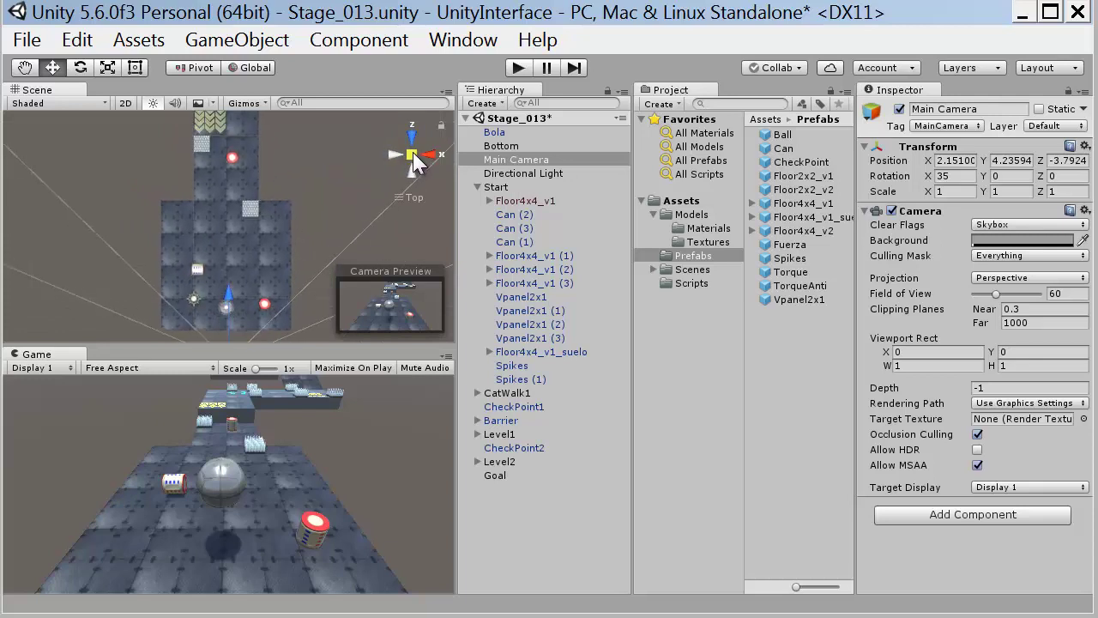
click(413, 157)
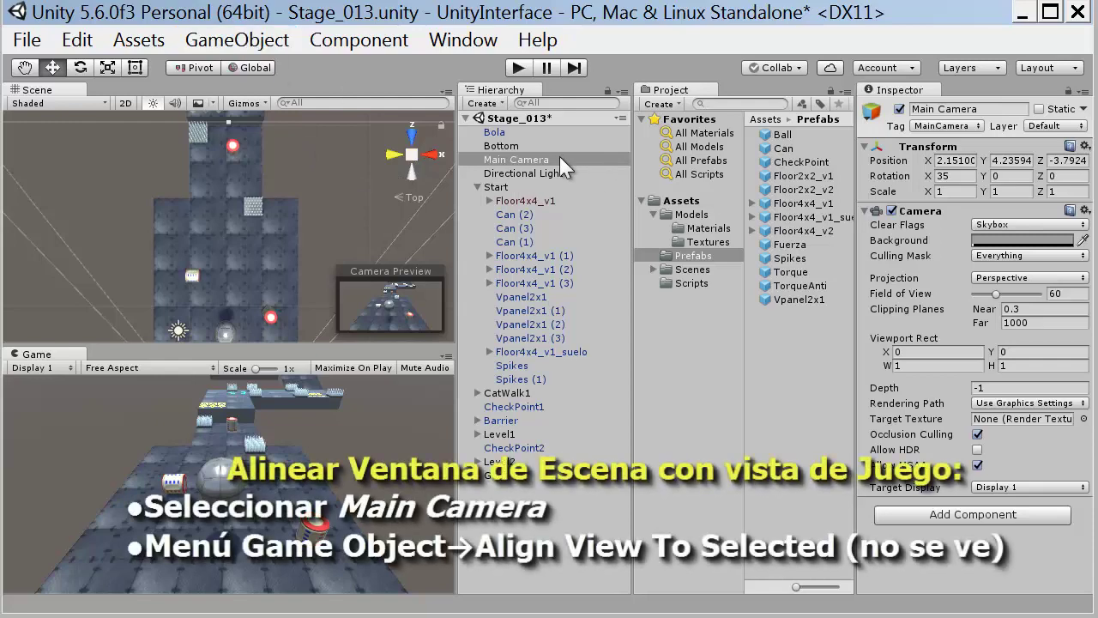
Align the Scene view to Main Camera via GameObject > Align View To Selected.
click(522, 158)
click(222, 38)
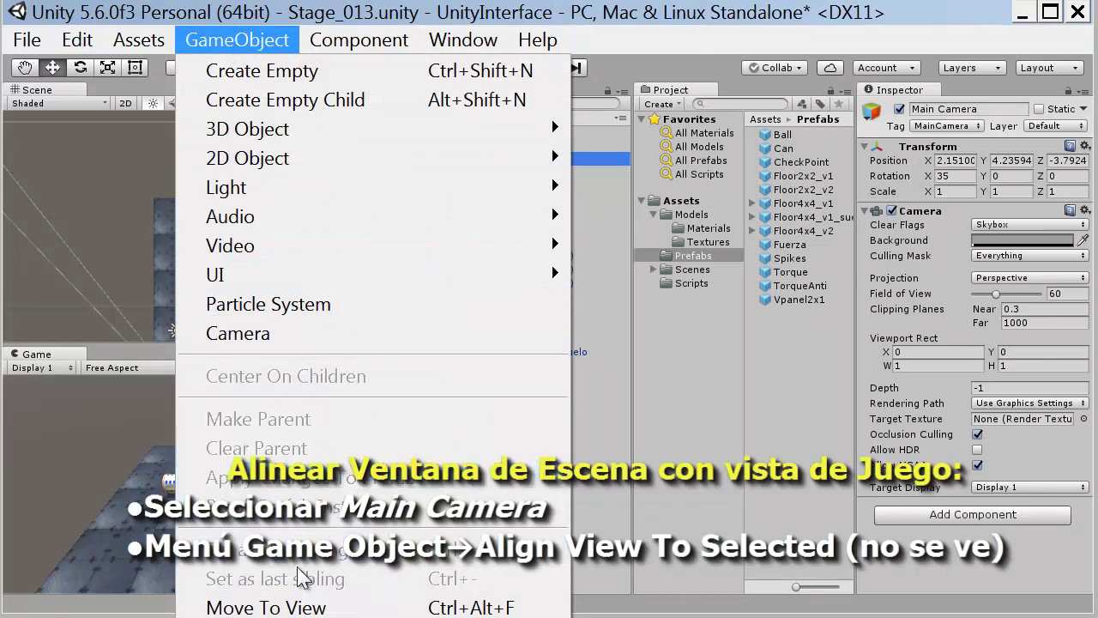
click(275, 616)
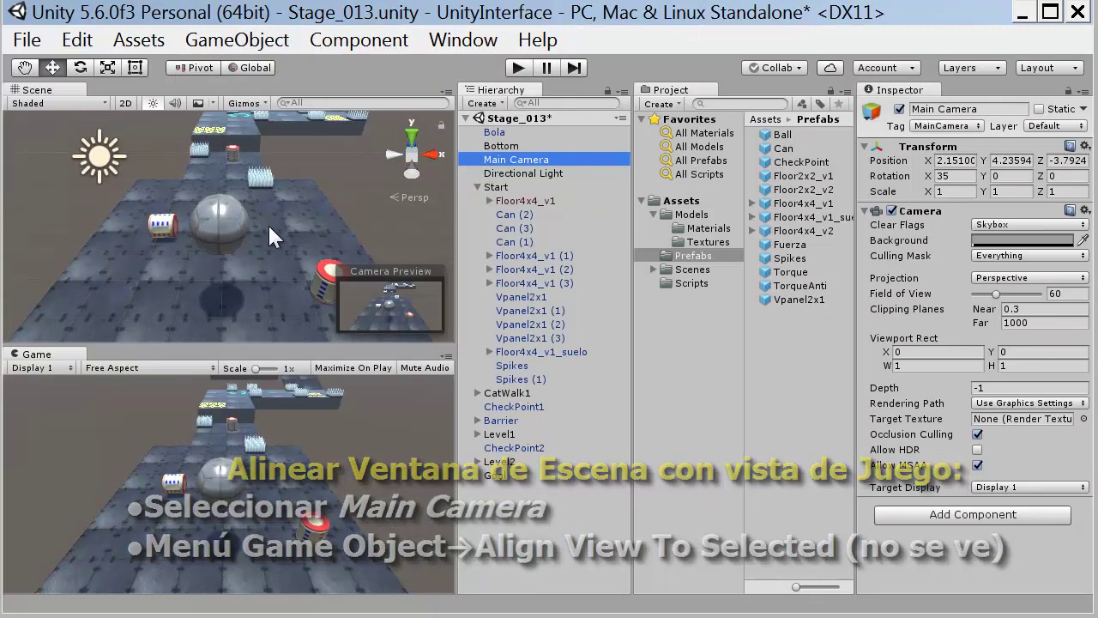
Frame Spikes, then Bola, then Can (2) in the Scene view.
click(265, 181)
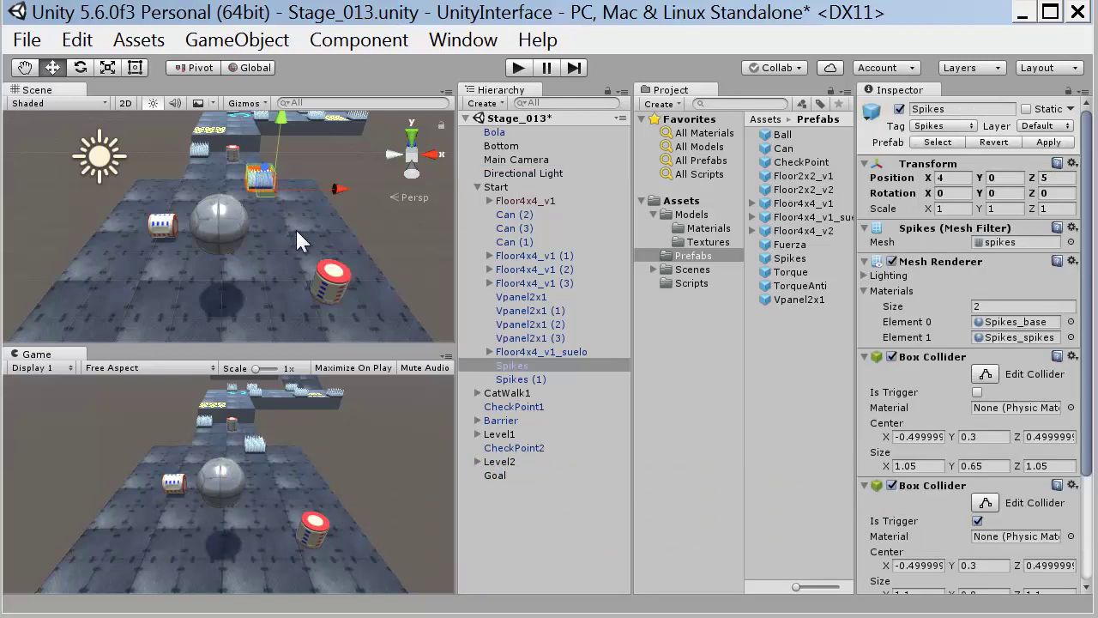
key(f)
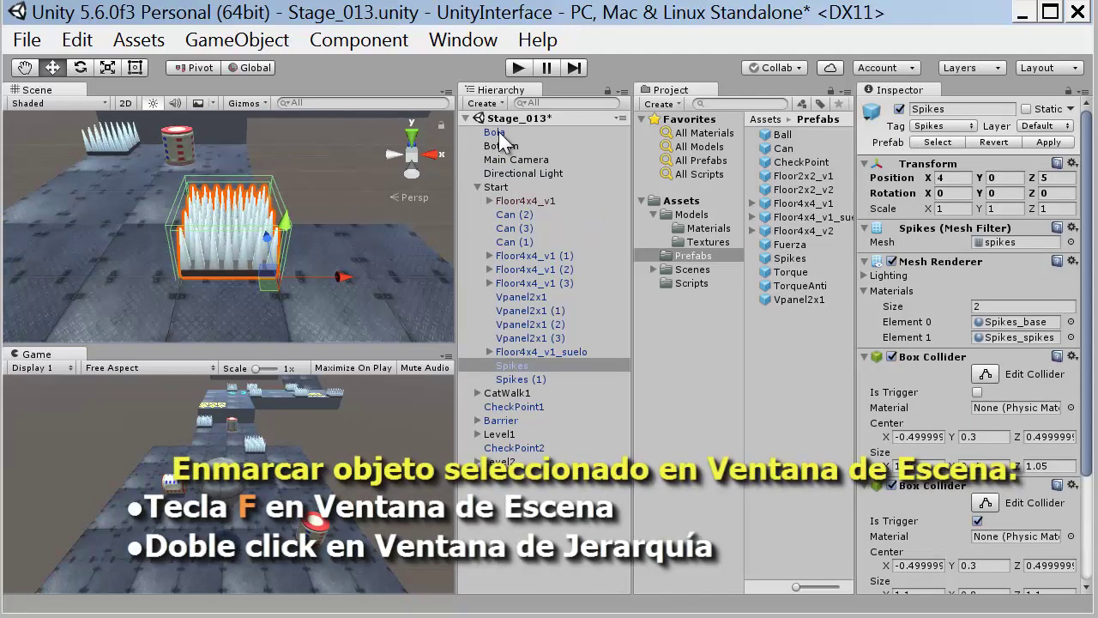
double_click(495, 132)
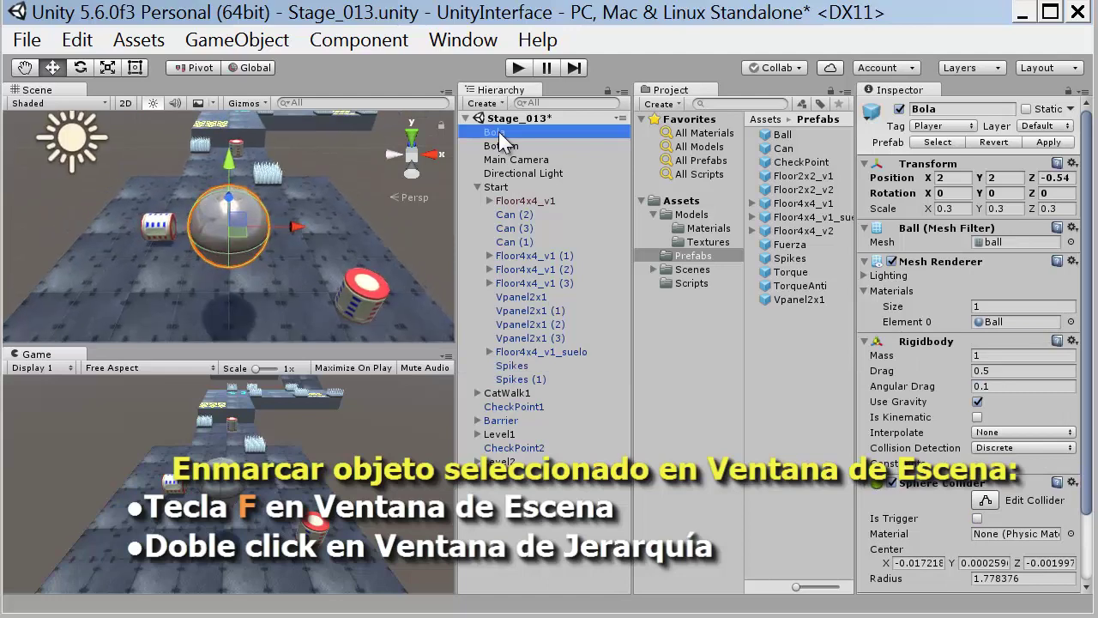
double_click(513, 216)
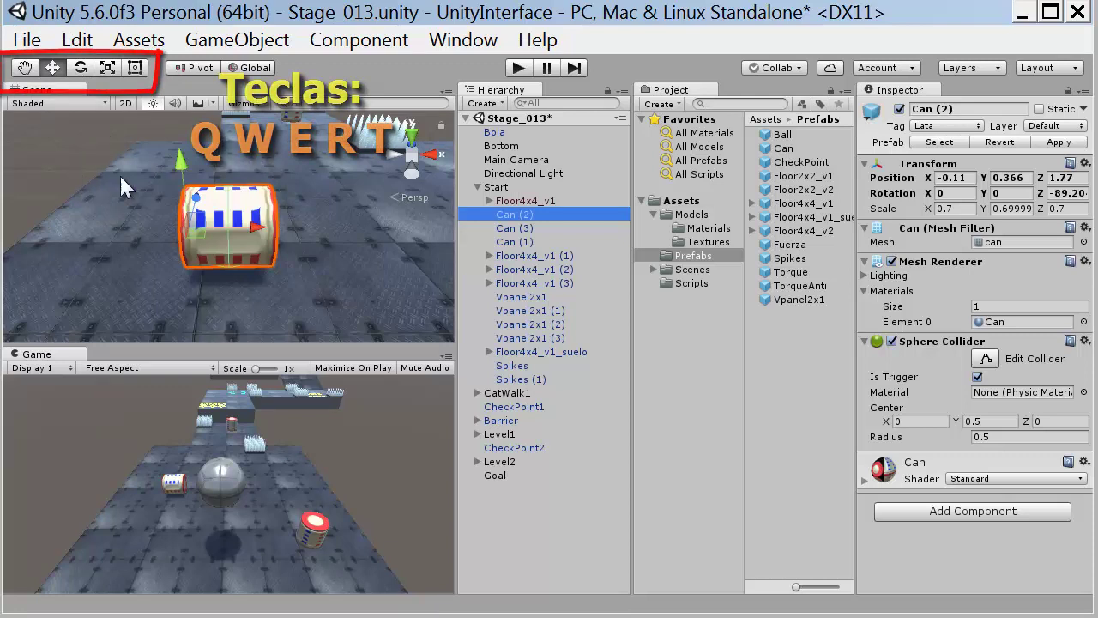
Cycle through the Hand, Move and Rotate tools with Q, W and E.
key(q)
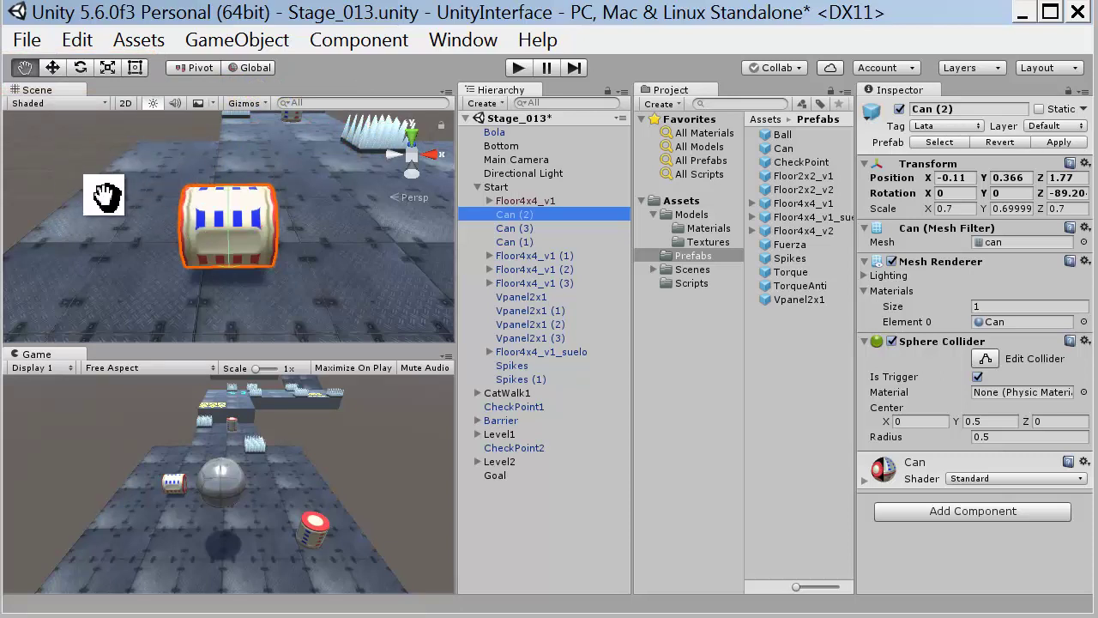
key(w)
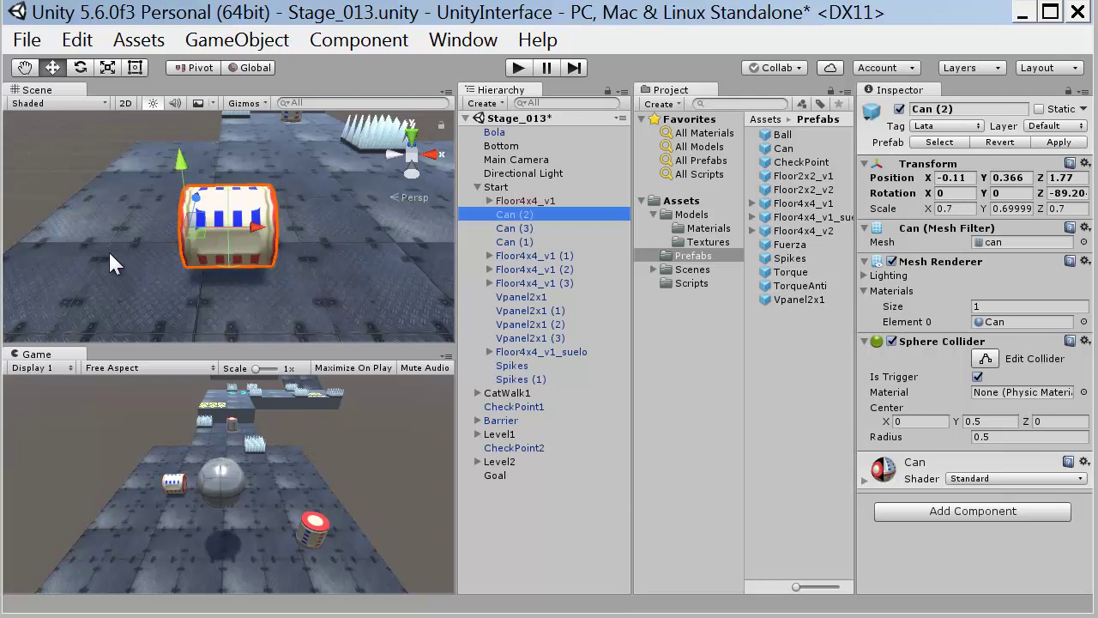
key(e)
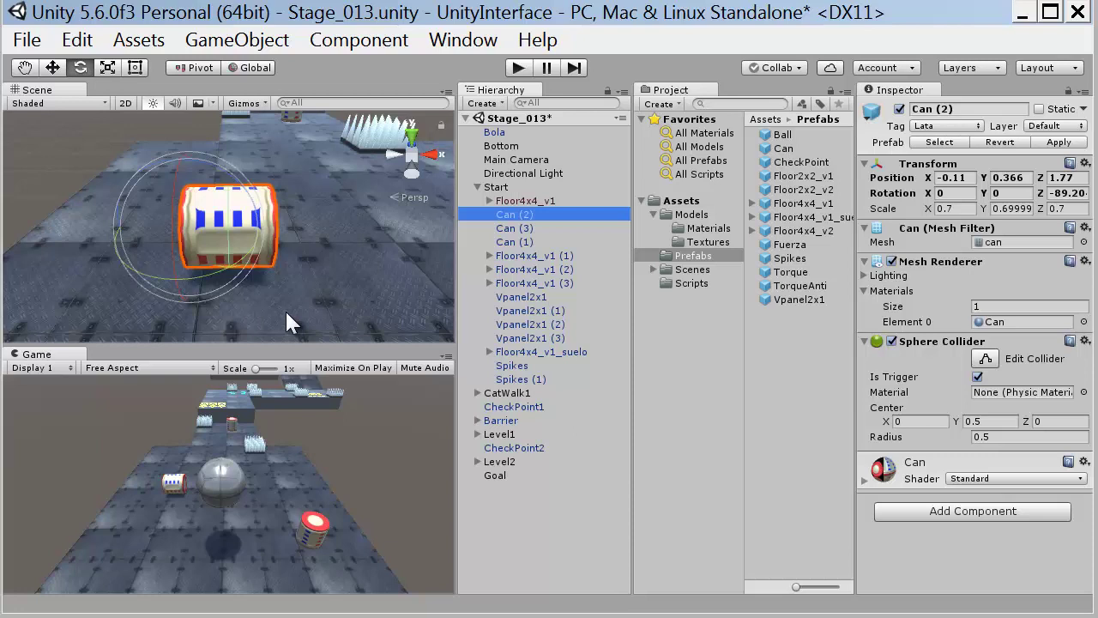
Stretch Can (2)'s Y scale to 1.8065, undo back to 0.7, and reselect it with the Rect tool.
key(t)
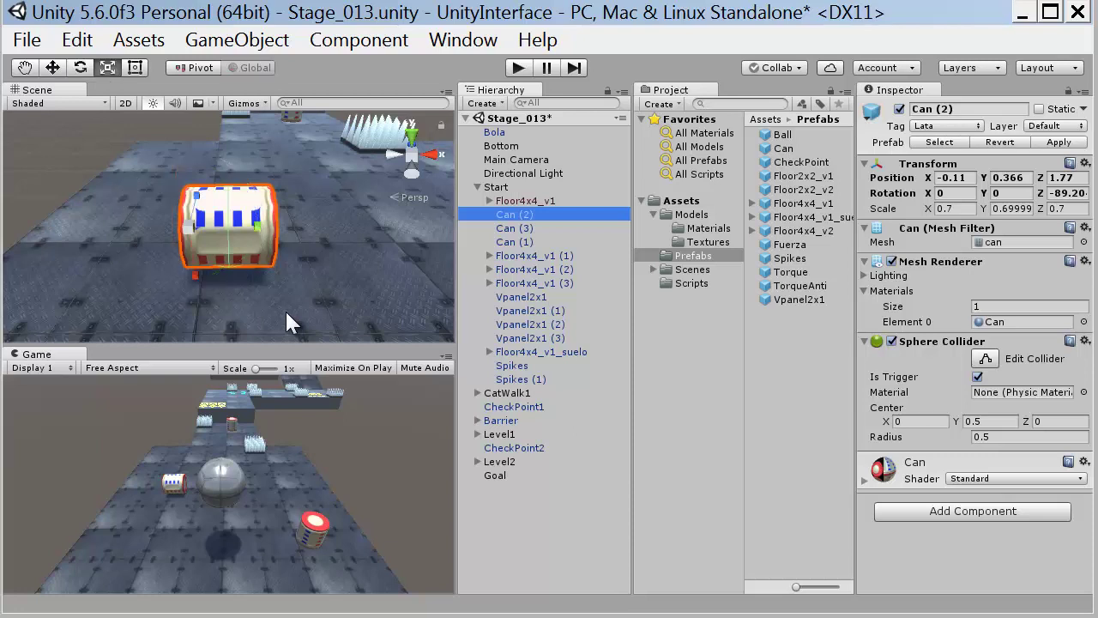
mouse_move(262, 225)
mouse_down()
mouse_move(381, 239)
mouse_move(367, 240)
mouse_up()
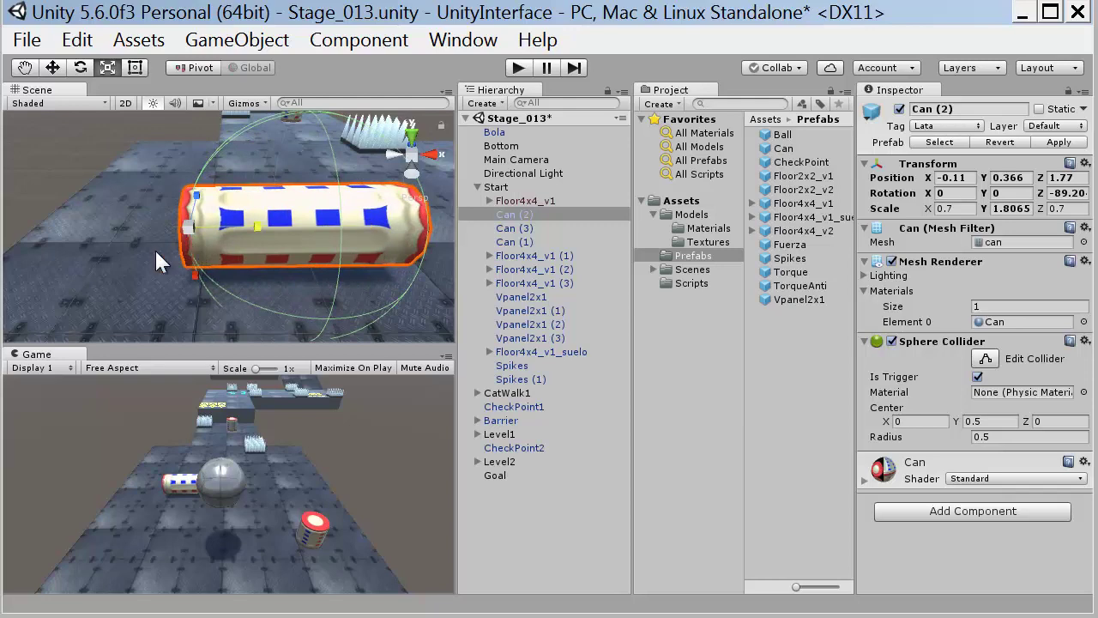
key(ctrl+z)
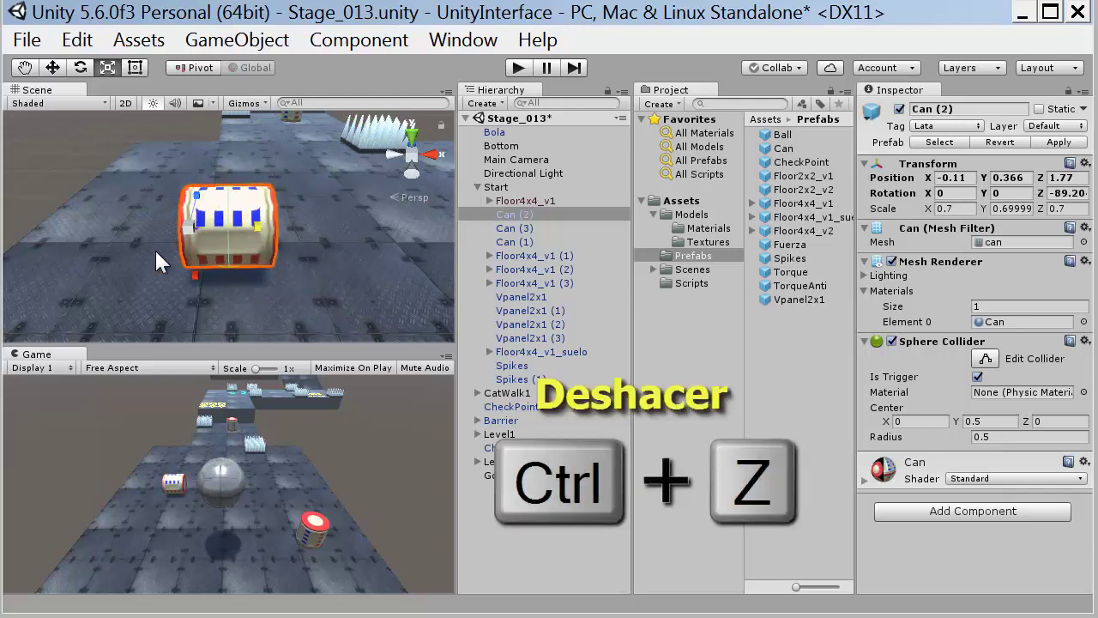
click(138, 39)
click(151, 110)
key(ctrl+z)
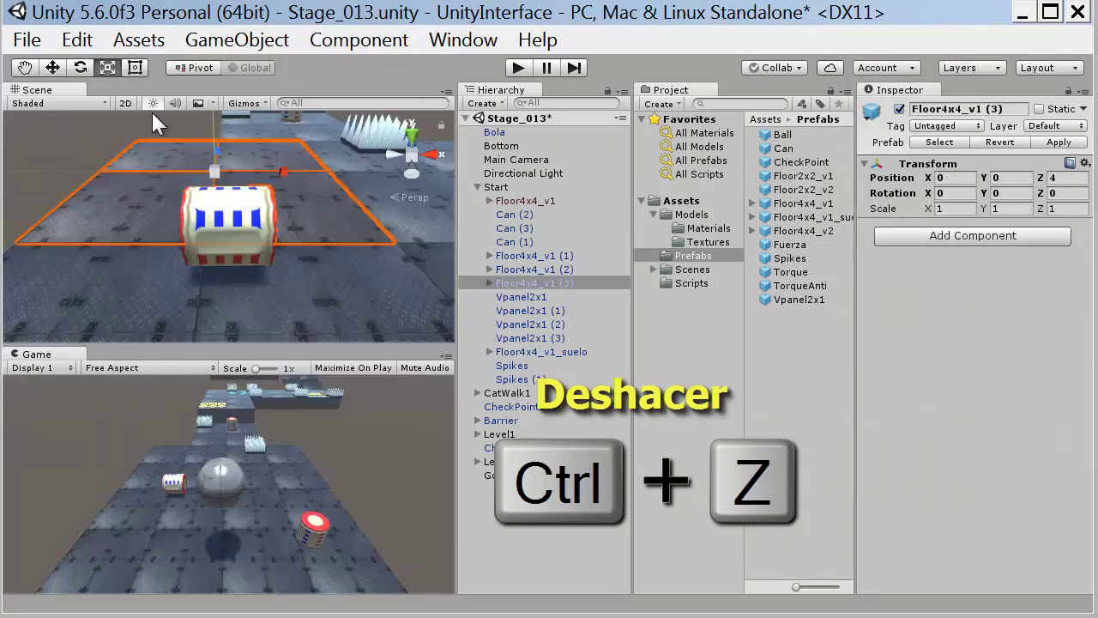
click(134, 67)
click(237, 221)
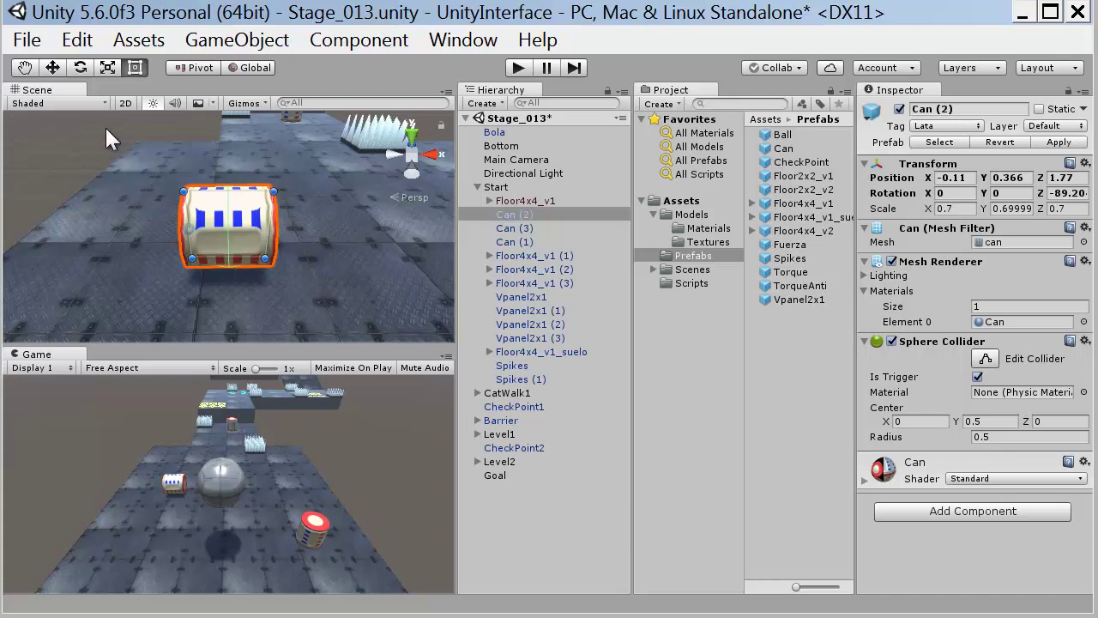
Move Can (2) along X and Z to position -0.079, 0.366, 1.641.
click(53, 68)
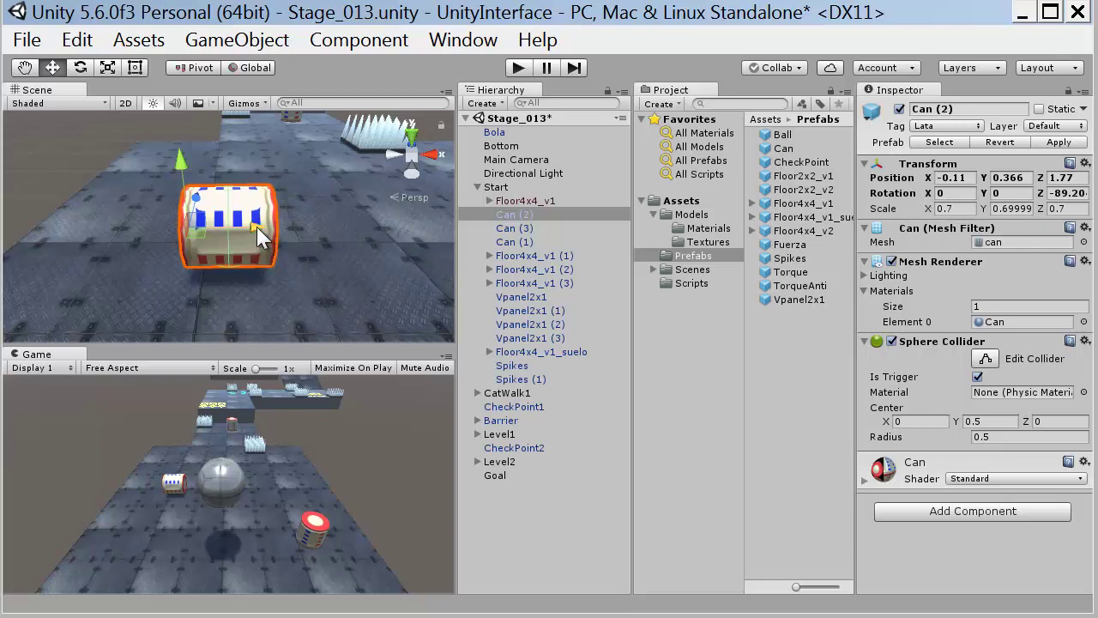
drag(256, 226, 296, 228)
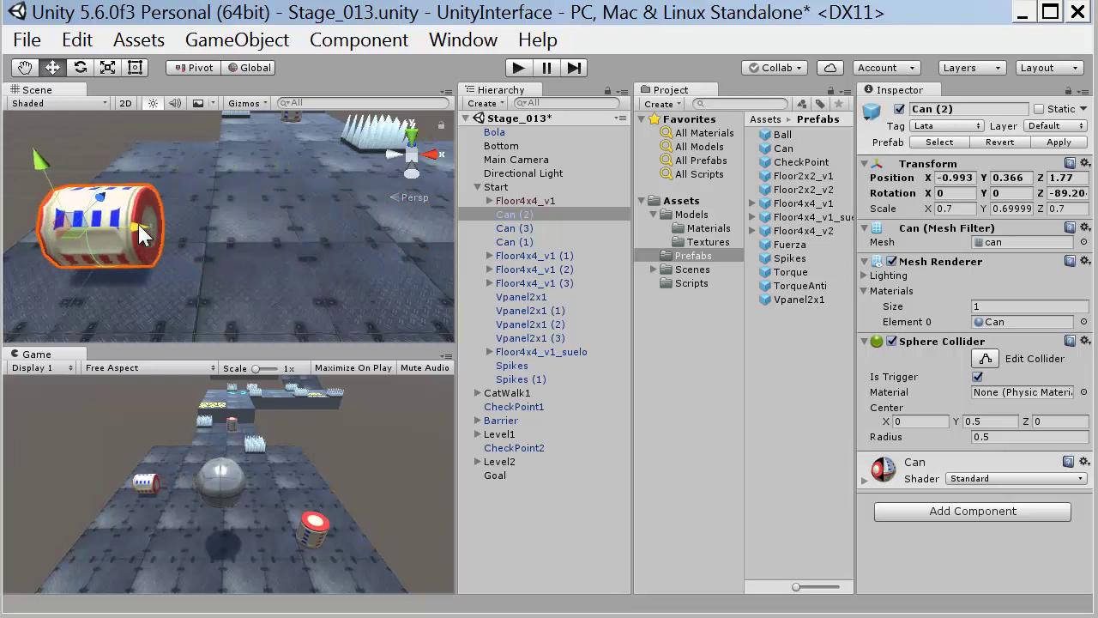
drag(296, 228, 355, 248)
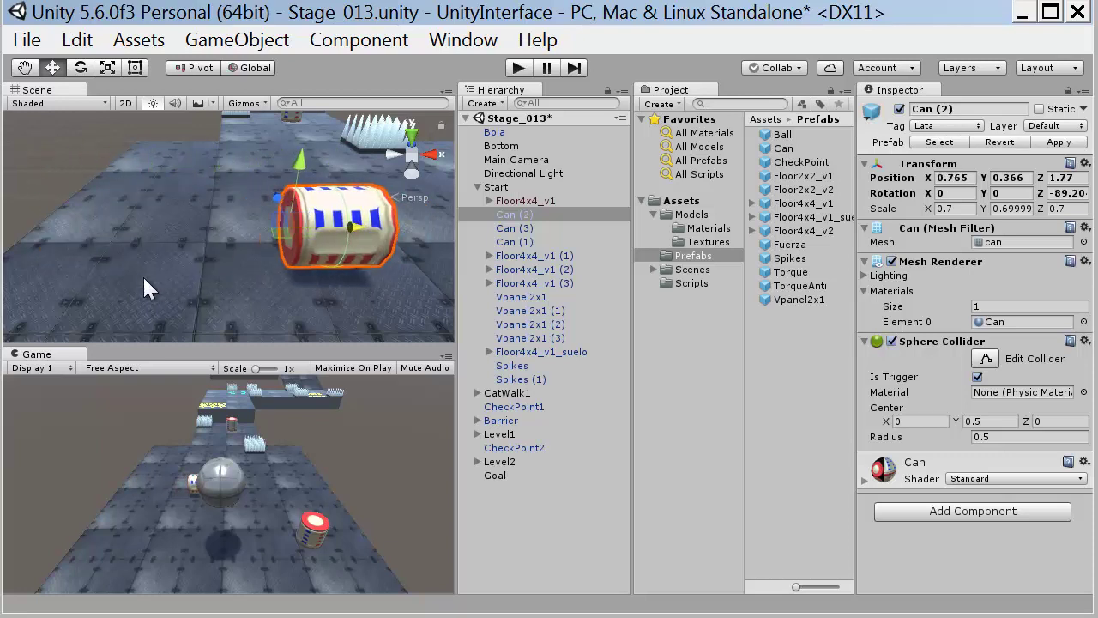
mouse_move(139, 282)
alt+mouse_down()
mouse_move(340, 281)
mouse_move(363, 264)
alt+mouse_up()
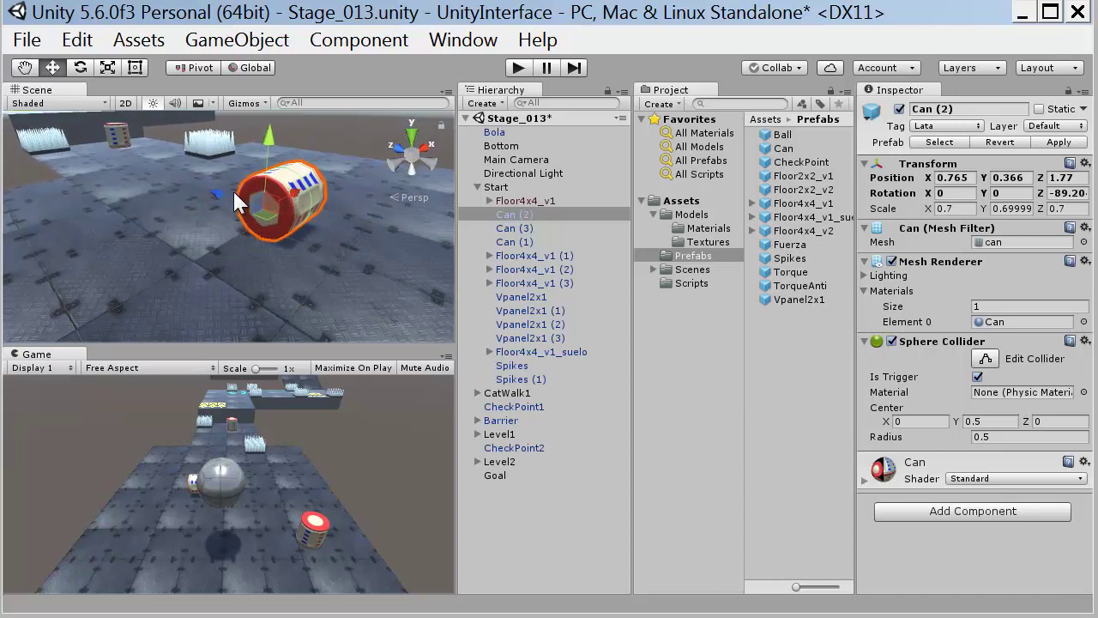
drag(222, 193, 254, 233)
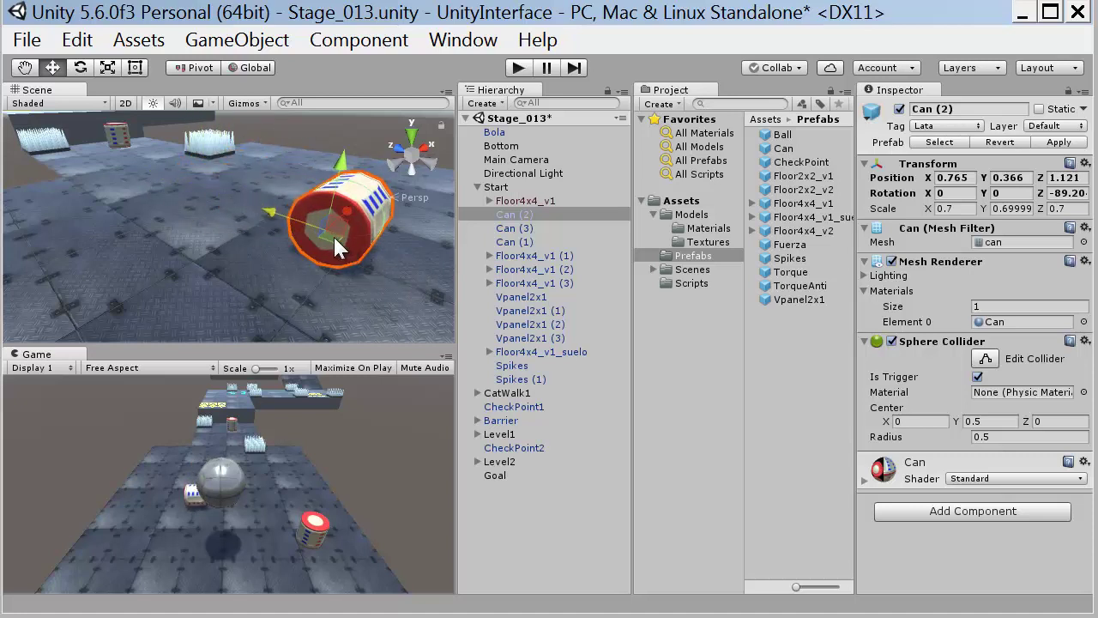
mouse_move(332, 233)
mouse_down()
mouse_move(110, 287)
mouse_move(325, 250)
mouse_move(180, 143)
mouse_move(122, 285)
mouse_move(215, 230)
mouse_move(218, 255)
mouse_up()
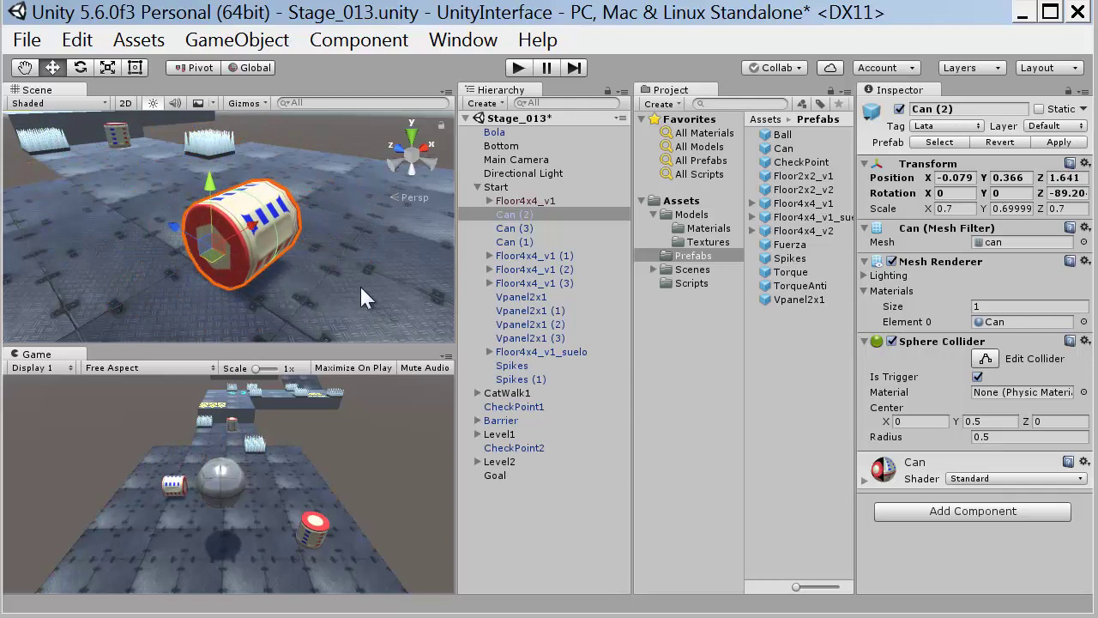